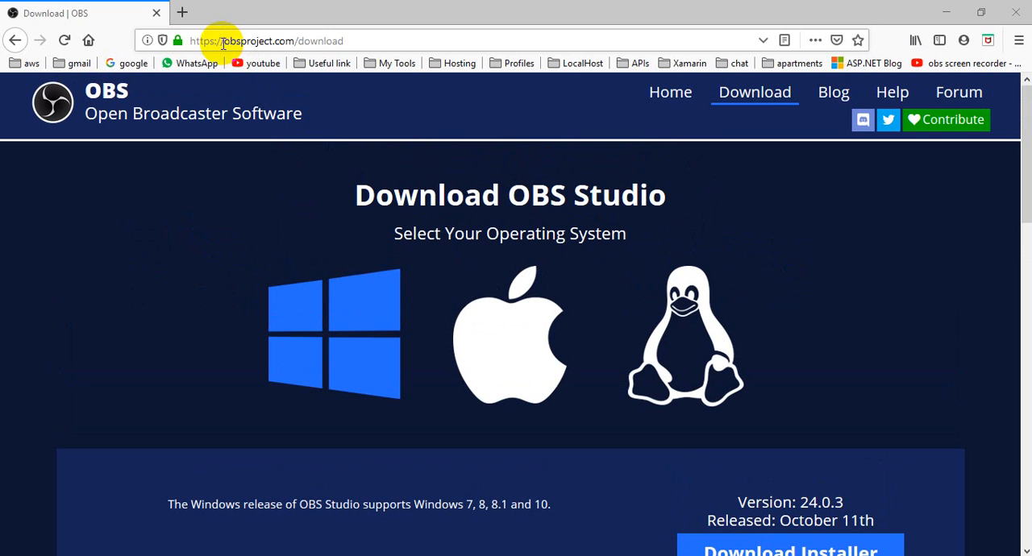
# Examine the OBS Studio download page, checking its web address, the supported operating systems and the available installer options.
pyautogui.moveTo(226, 42); pyautogui.dragTo(202, 39)
pyautogui.click(355, 40)
pyautogui.doubleClick(253, 40)
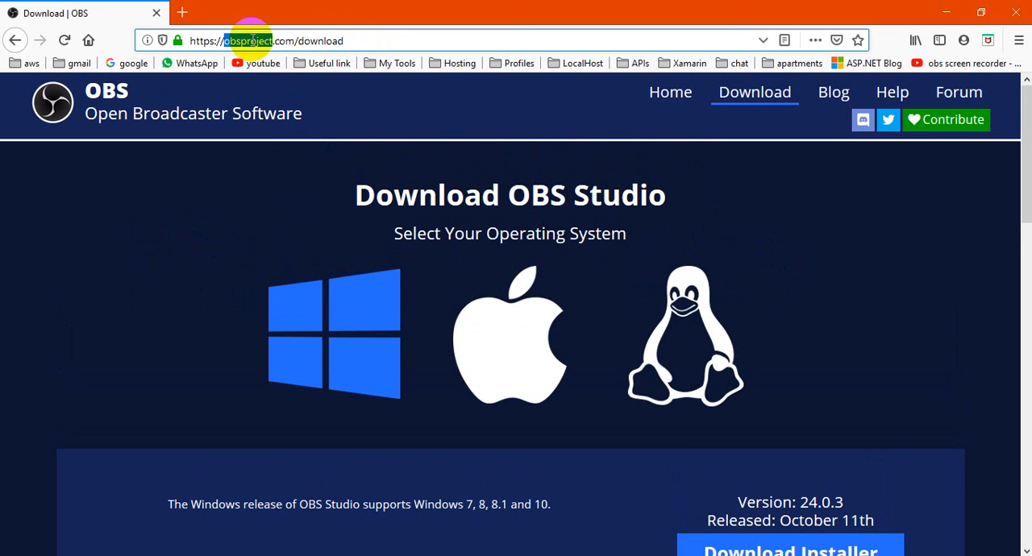
pyautogui.moveTo(372, 42); pyautogui.dragTo(170, 40)
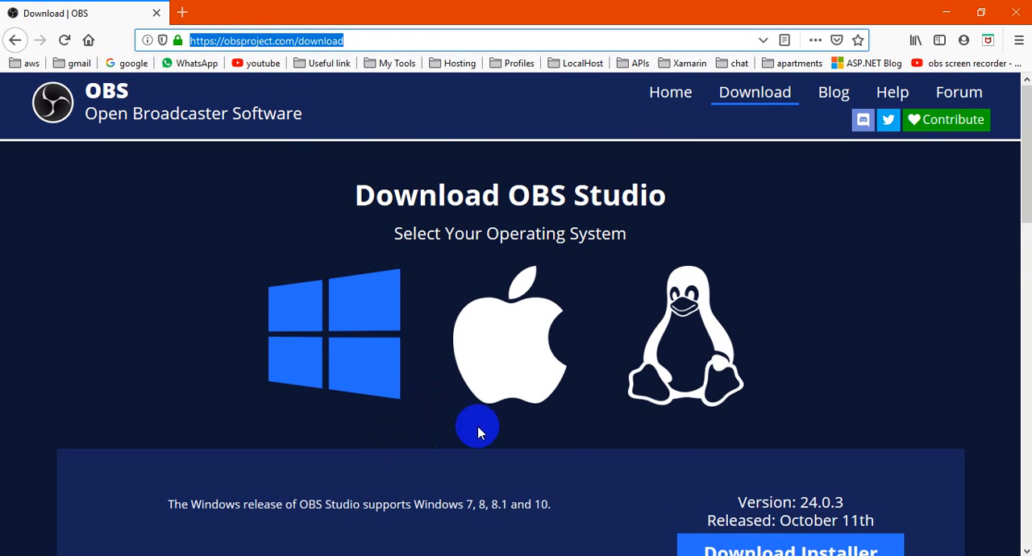
pyautogui.scroll(-3, 474, 423)
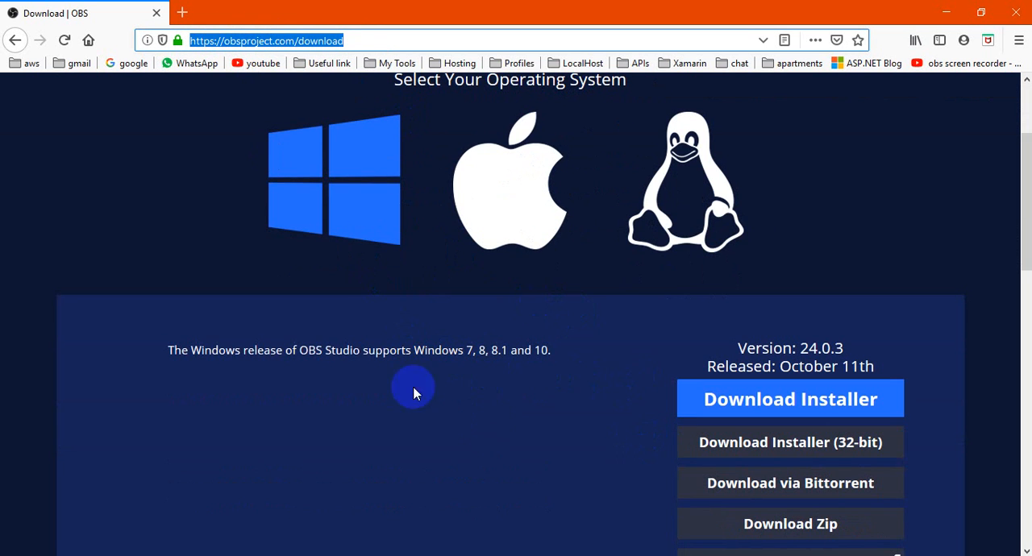
pyautogui.scroll(2, 395, 339)
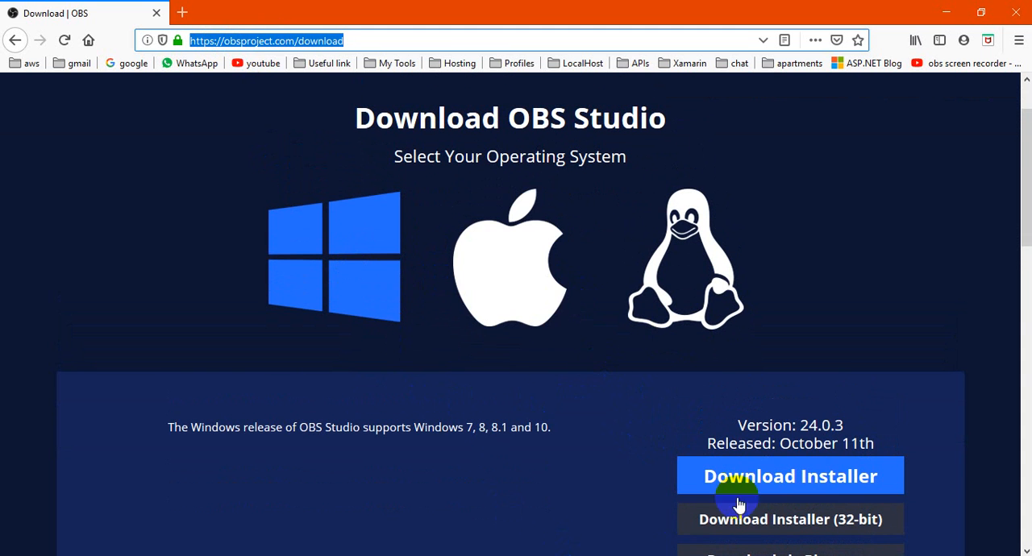
pyautogui.scroll(-4, 739, 504)
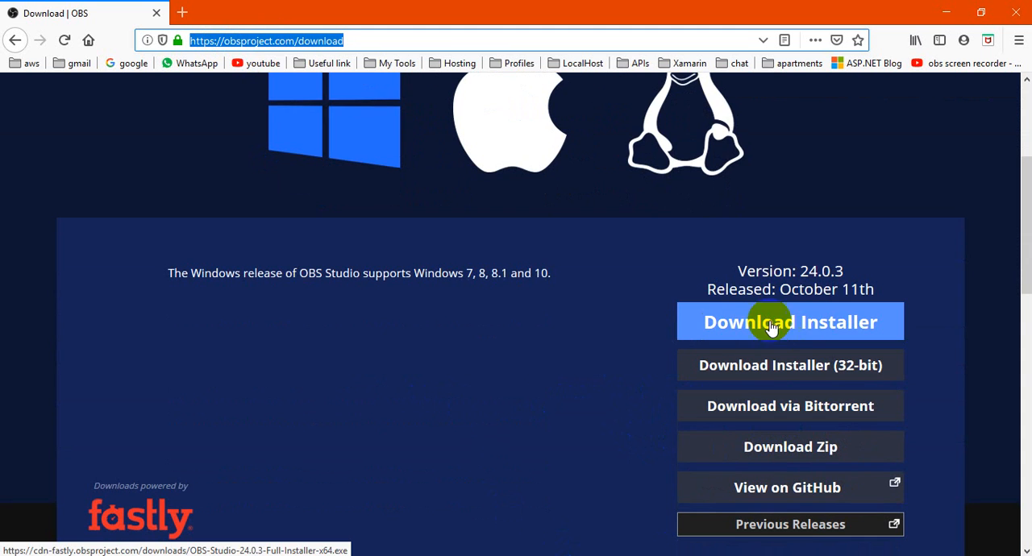
pyautogui.scroll(6, 535, 478)
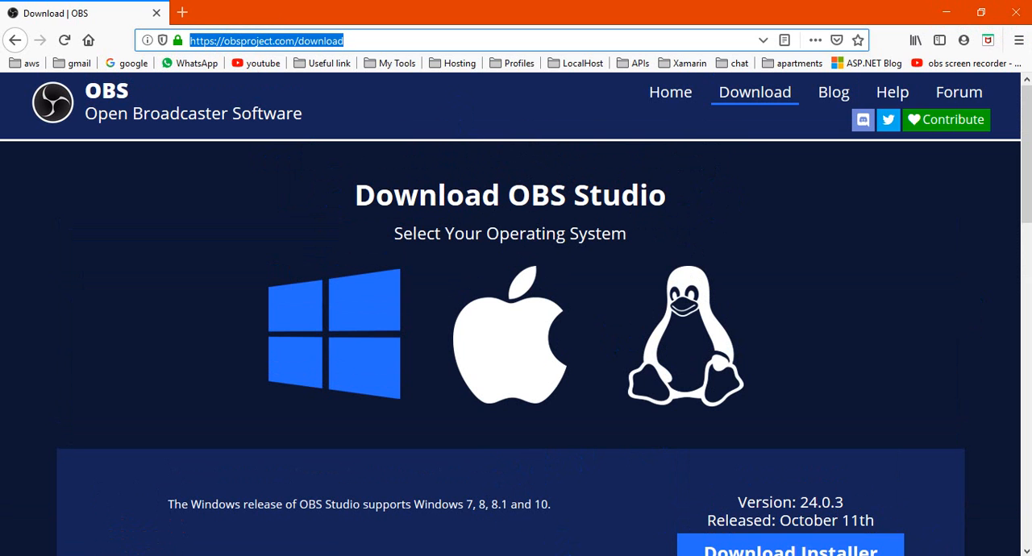
# Switch to OBS Studio and hide the Display Capture source in the scene.
pyautogui.click(842, 554)
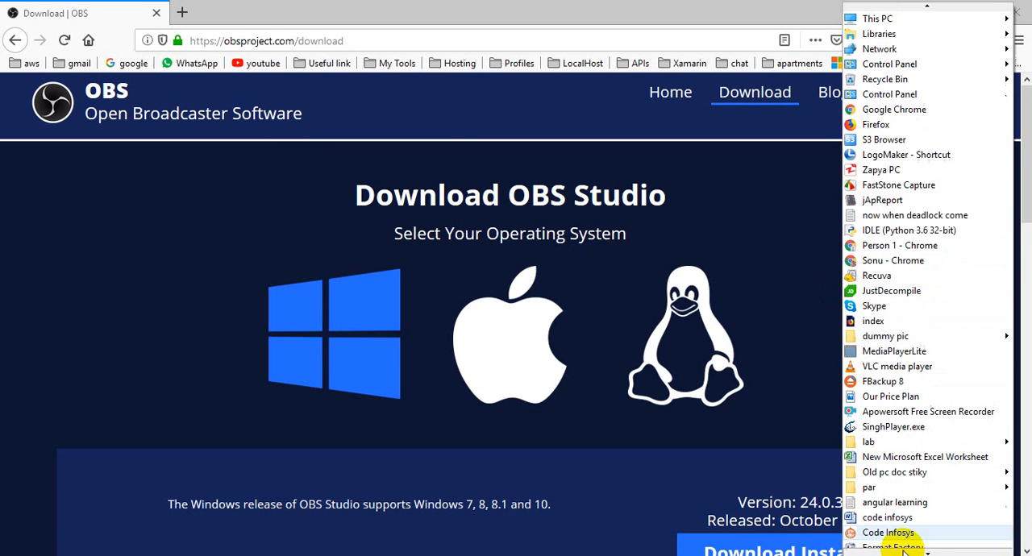
pyautogui.click(900, 550)
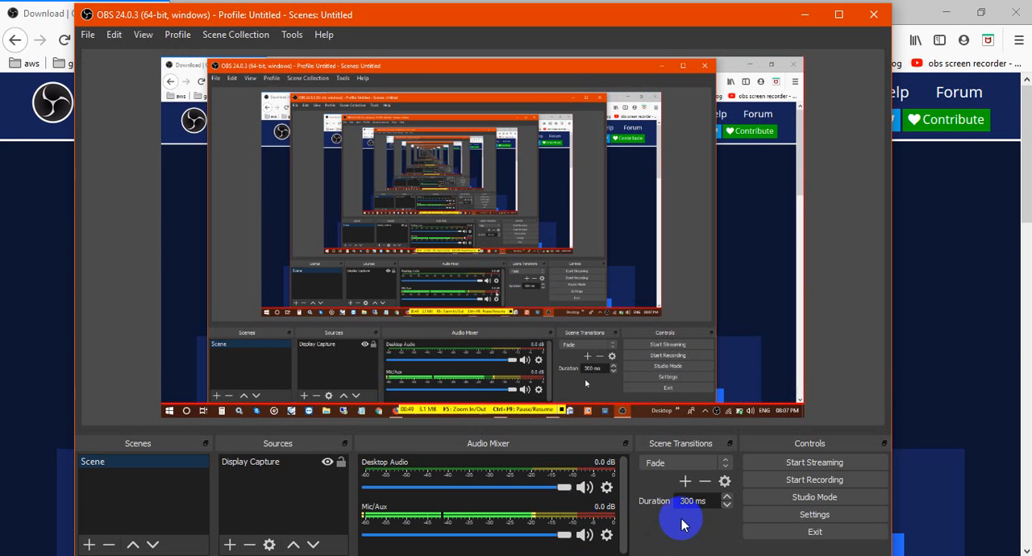
pyautogui.click(252, 472)
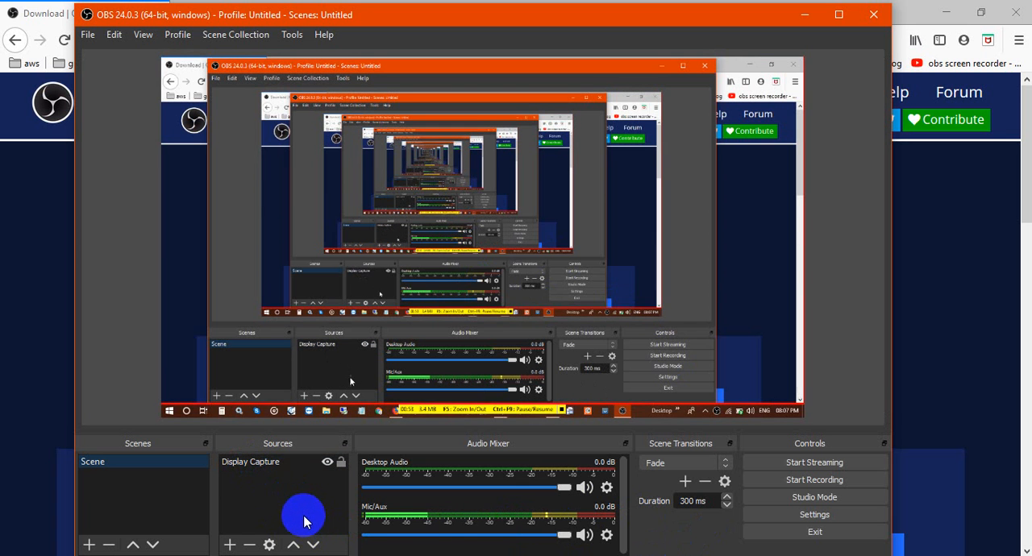
pyautogui.click(327, 462)
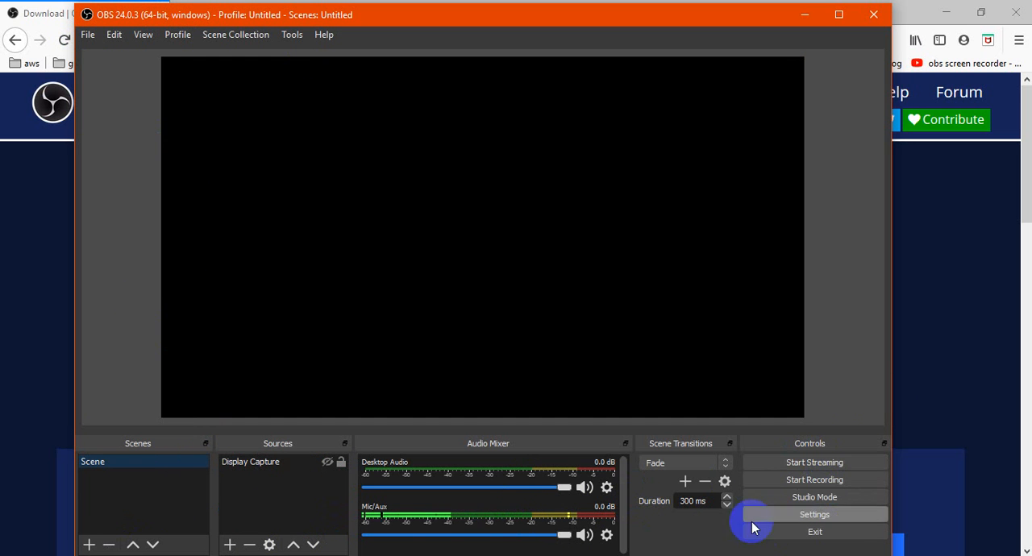
# Review the output settings for recording, checking the recording path and the available recording quality and format options.
pyautogui.click(815, 515)
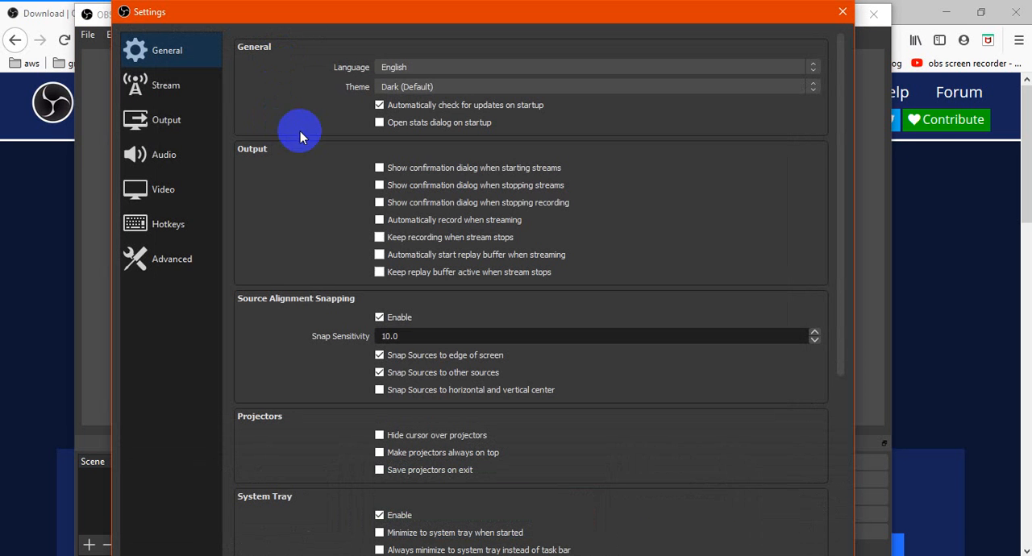
pyautogui.click(167, 119)
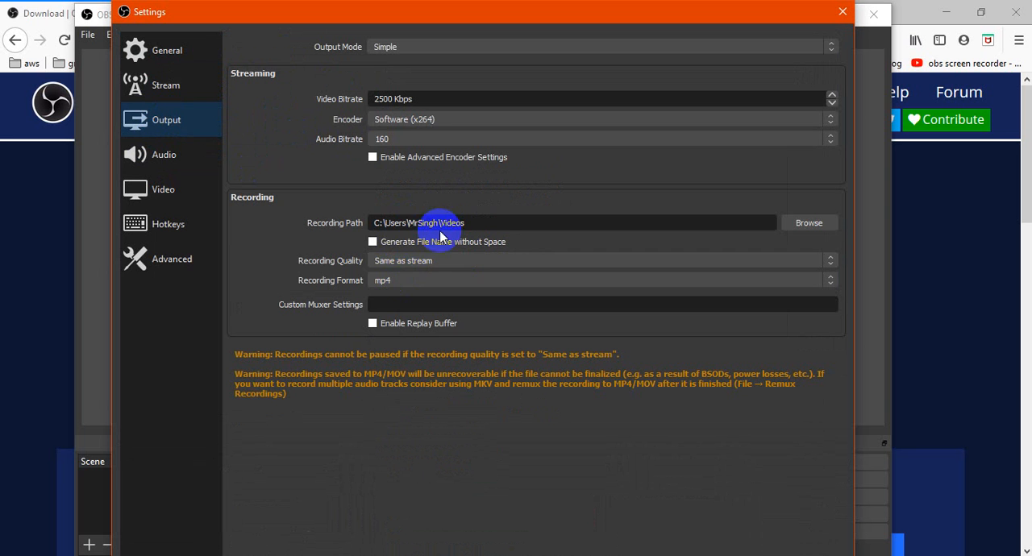
pyautogui.click(401, 262)
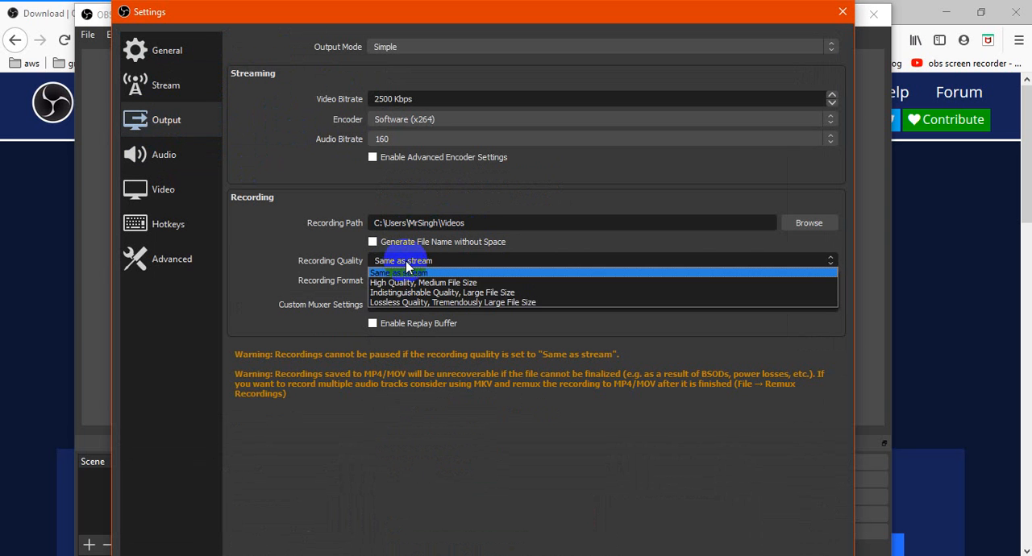
pyautogui.click(315, 268)
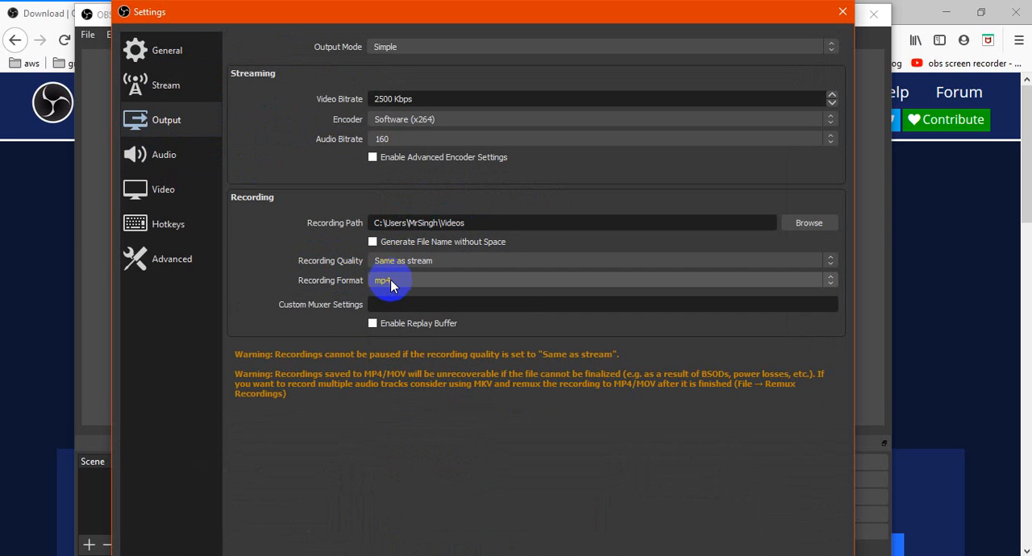
pyautogui.click(393, 282)
pyautogui.click(343, 272)
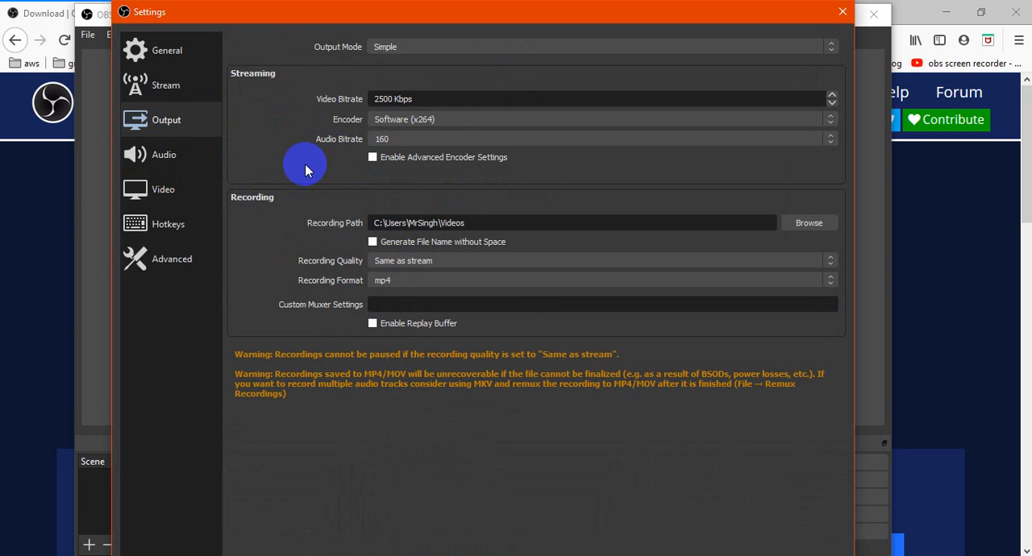
# Review the audio, video and hotkey settings, including the recording start, stop and pause shortcuts, and close the settings without changes.
pyautogui.click(166, 152)
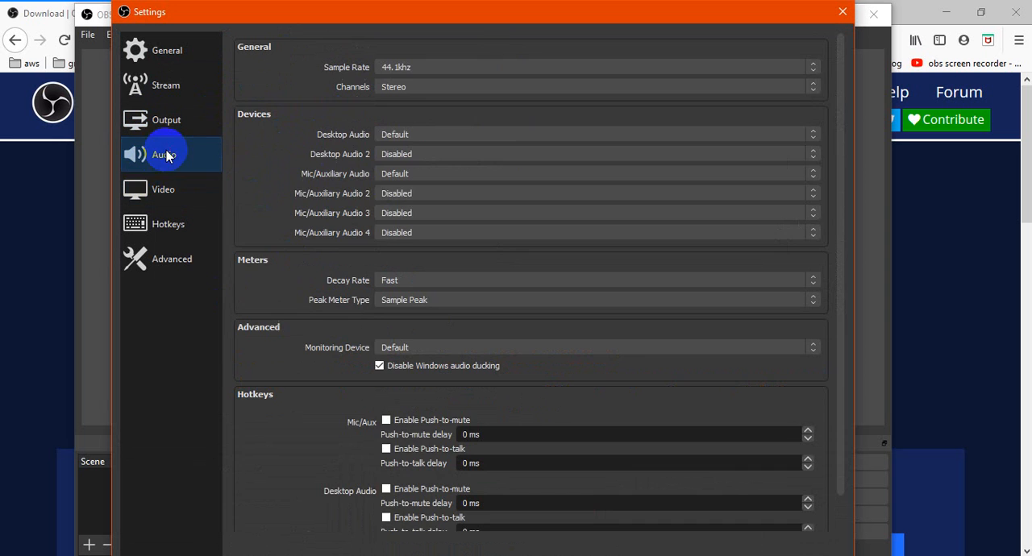
pyautogui.click(161, 195)
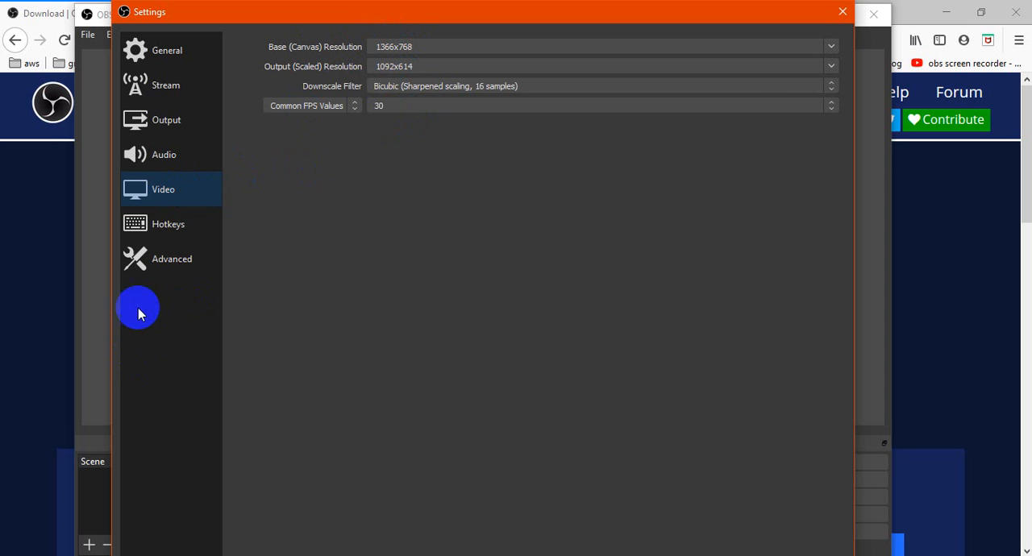
pyautogui.click(170, 234)
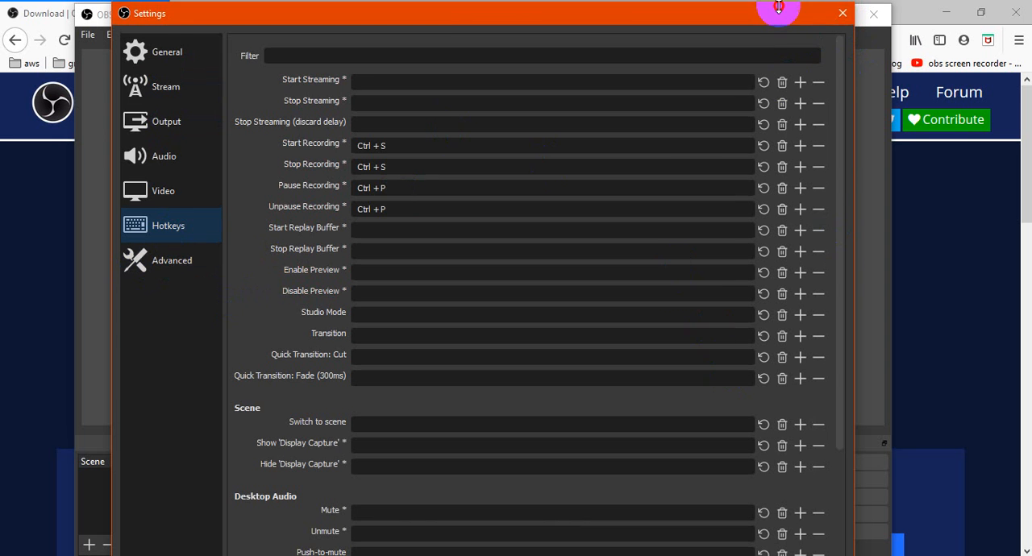
pyautogui.moveTo(783, 5); pyautogui.dragTo(743, 54)
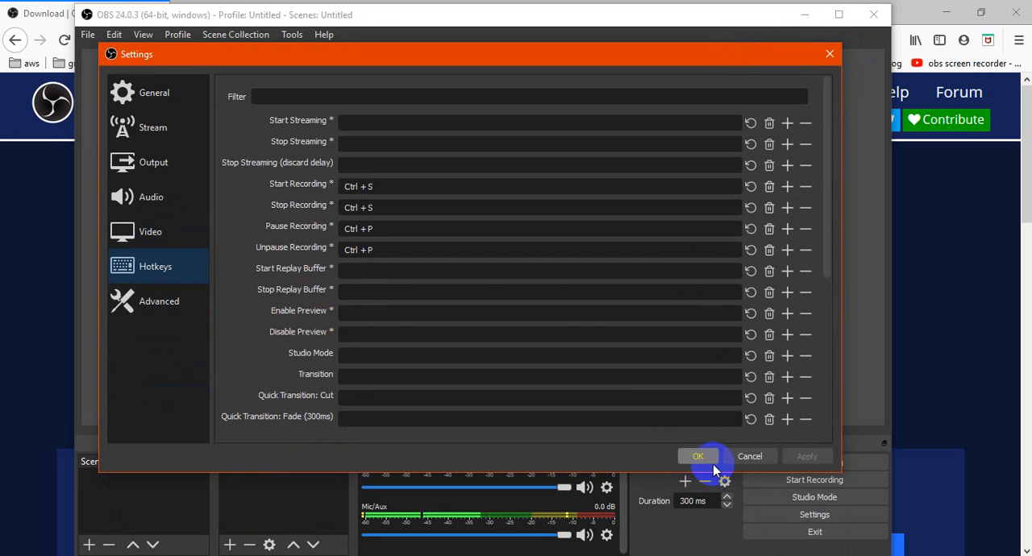
pyautogui.click(829, 56)
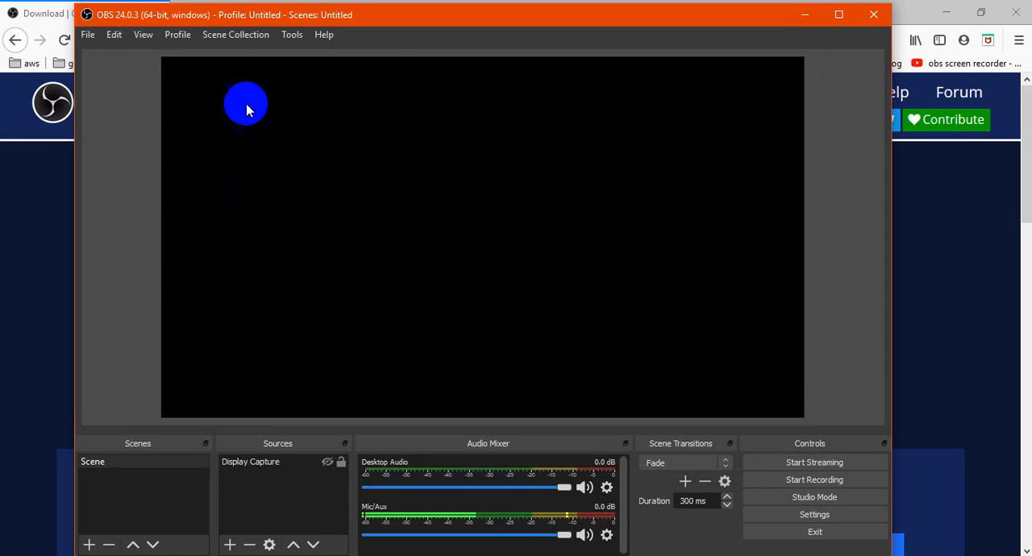
pyautogui.click(97, 468)
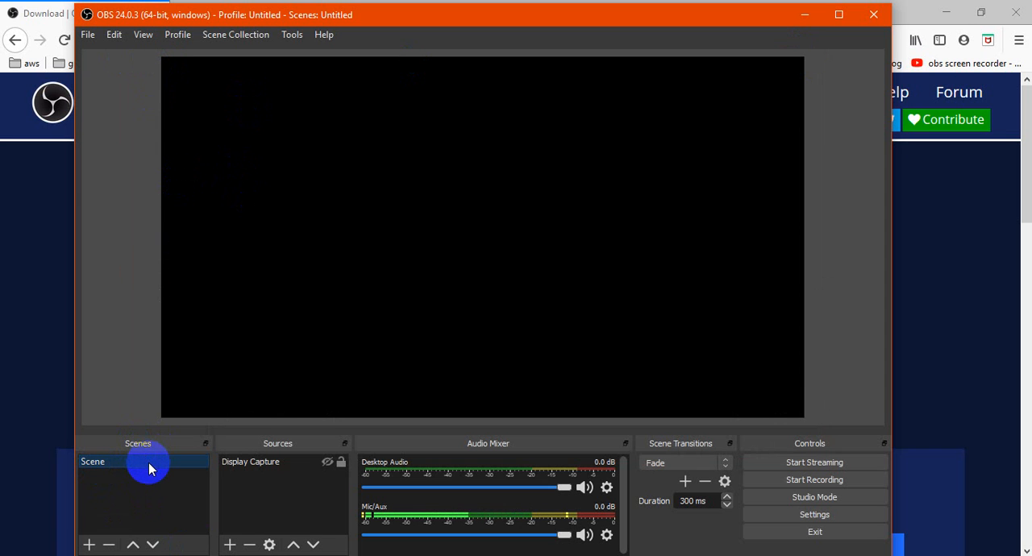
pyautogui.click(89, 545)
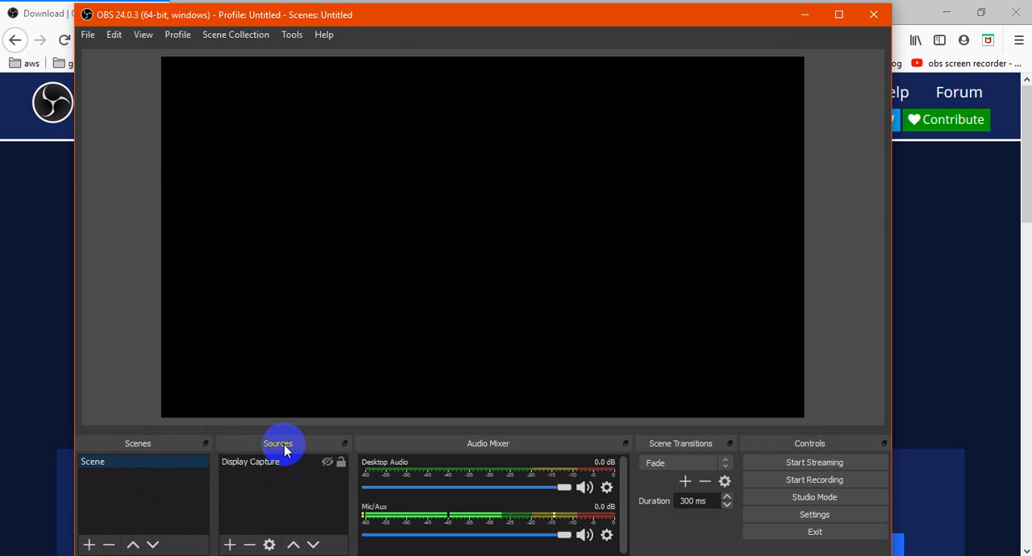
pyautogui.click(231, 546)
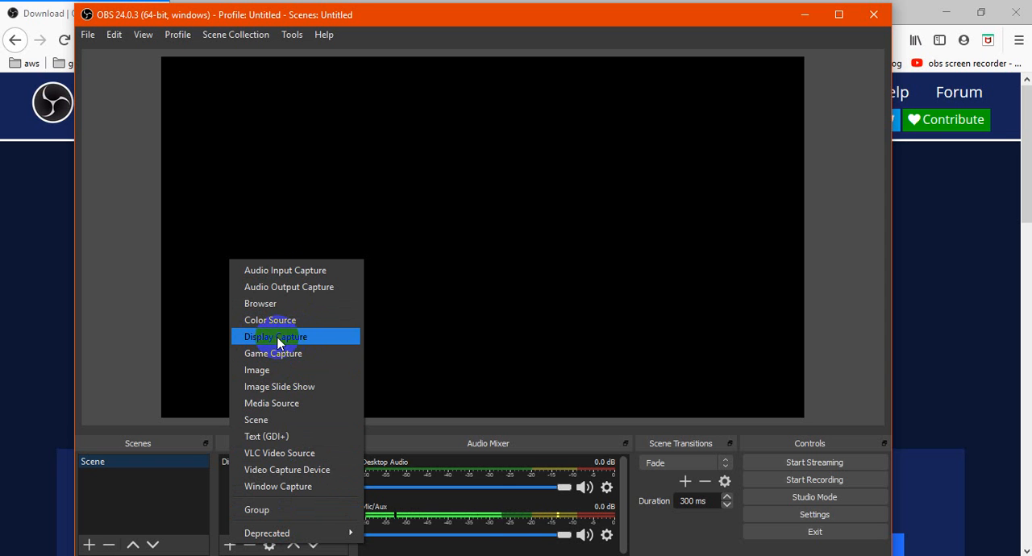
pyautogui.click(220, 493)
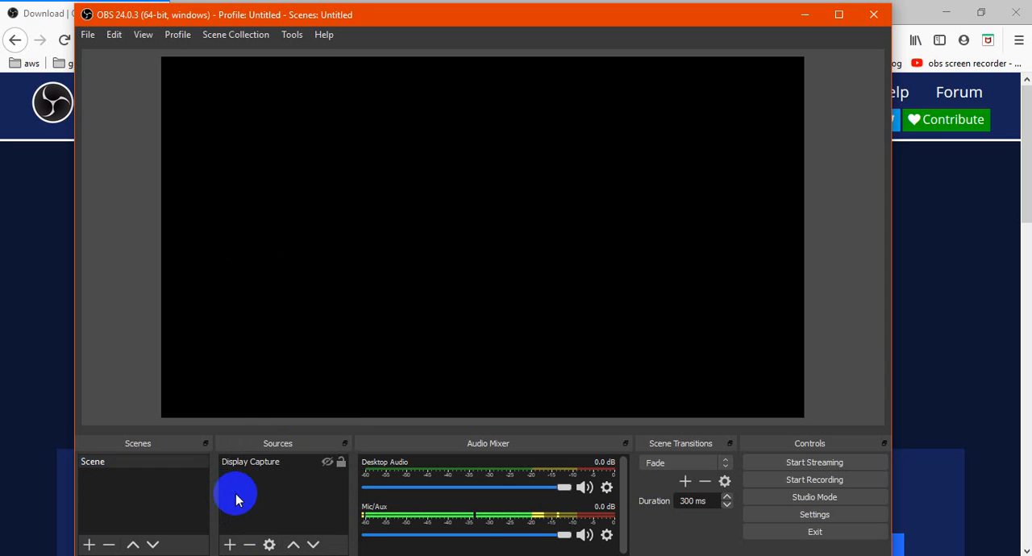
pyautogui.click(230, 545)
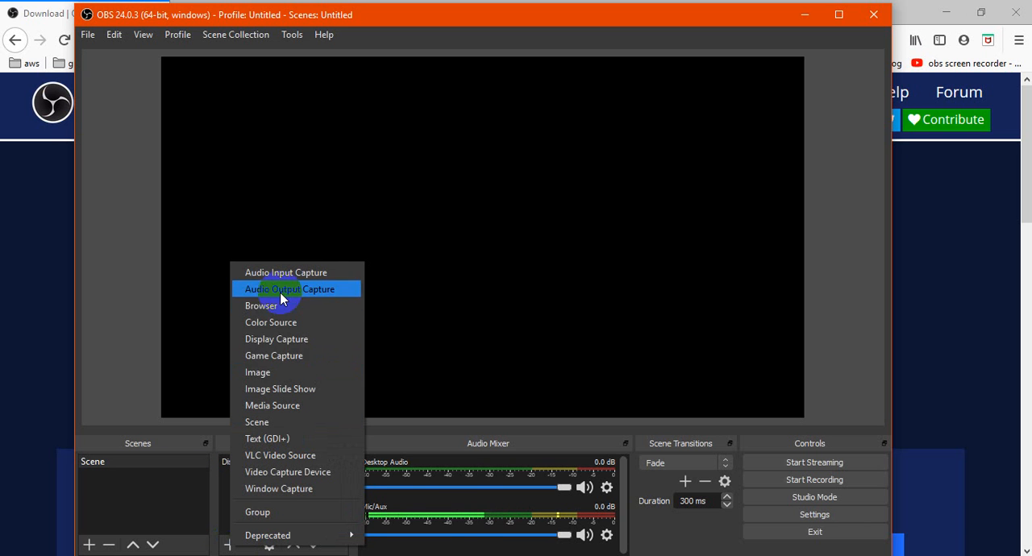
pyautogui.click(276, 342)
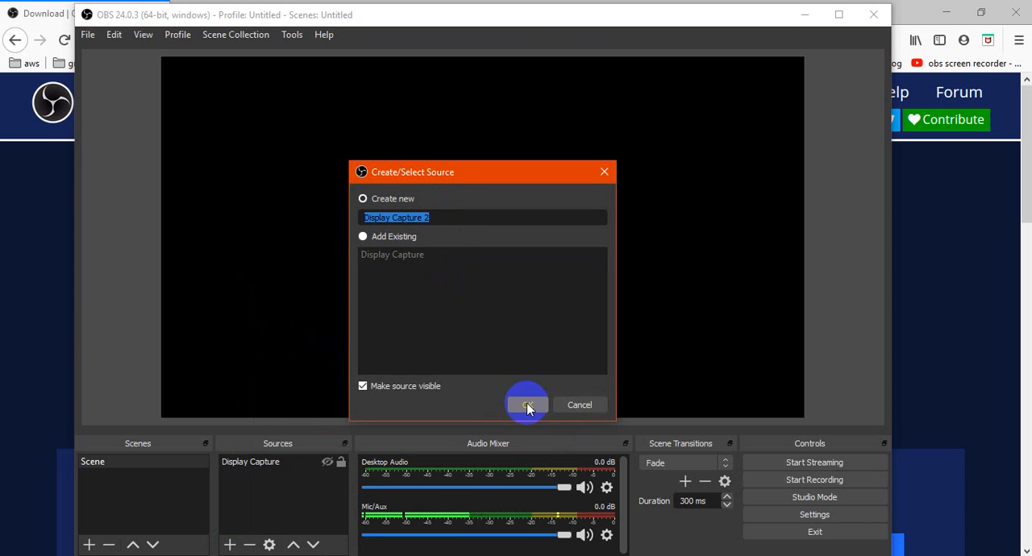
pyautogui.click(580, 406)
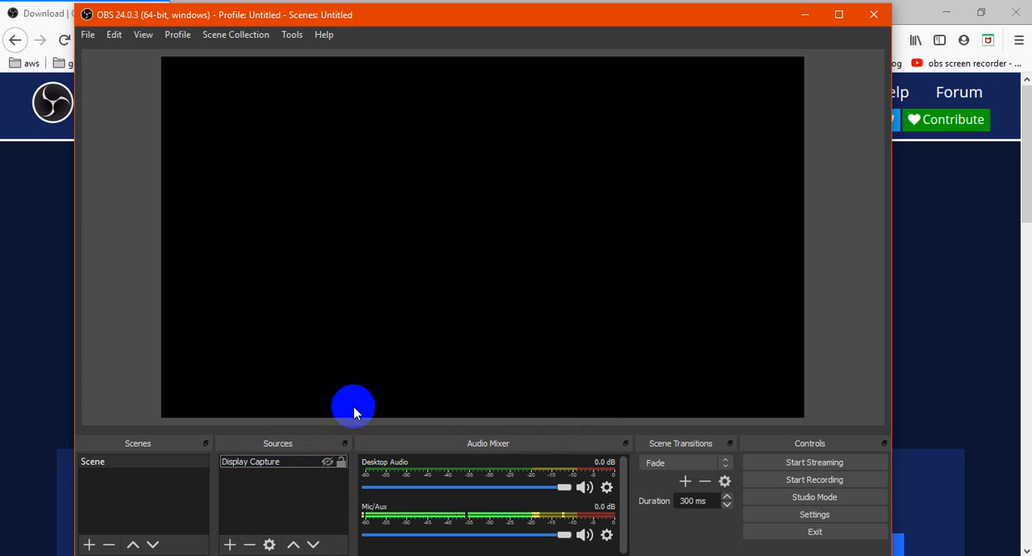
# Make the Display Capture source visible and record a short clip of the screen.
pyautogui.click(327, 463)
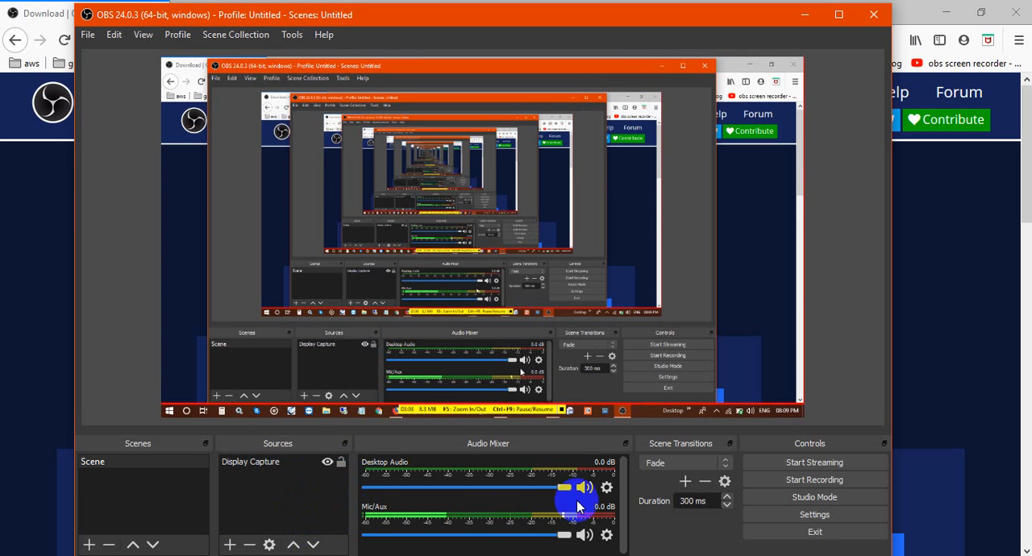
pyautogui.click(811, 480)
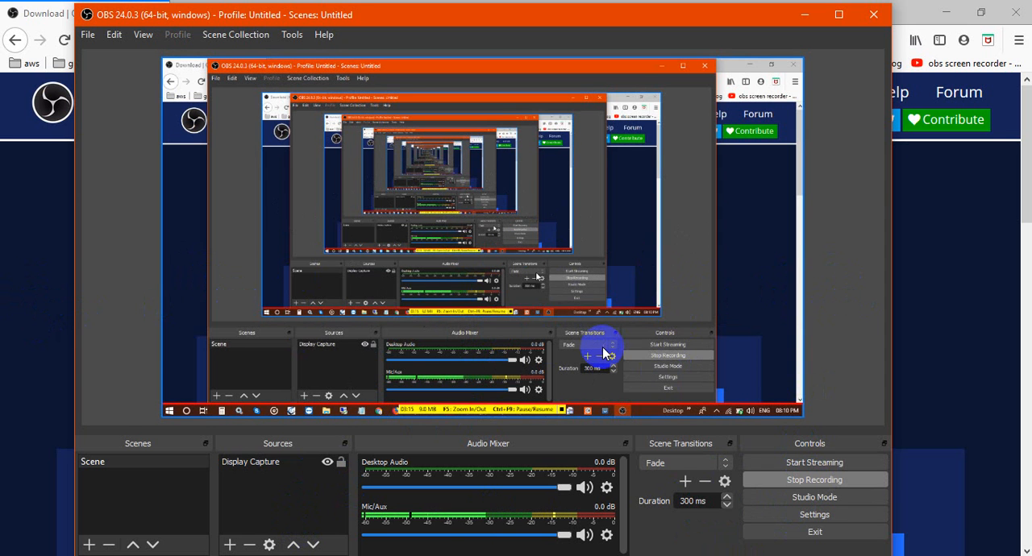
pyautogui.click(812, 478)
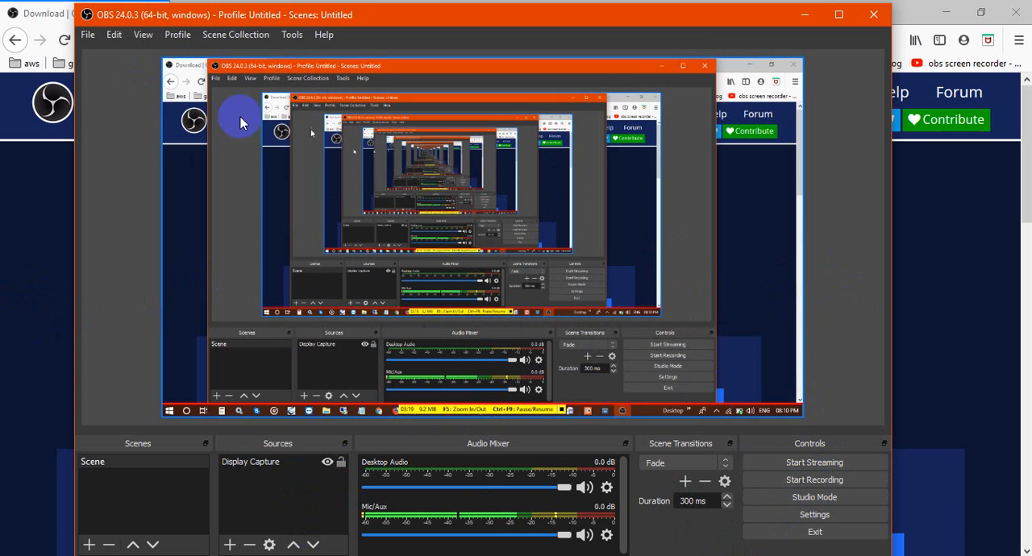
pyautogui.click(89, 35)
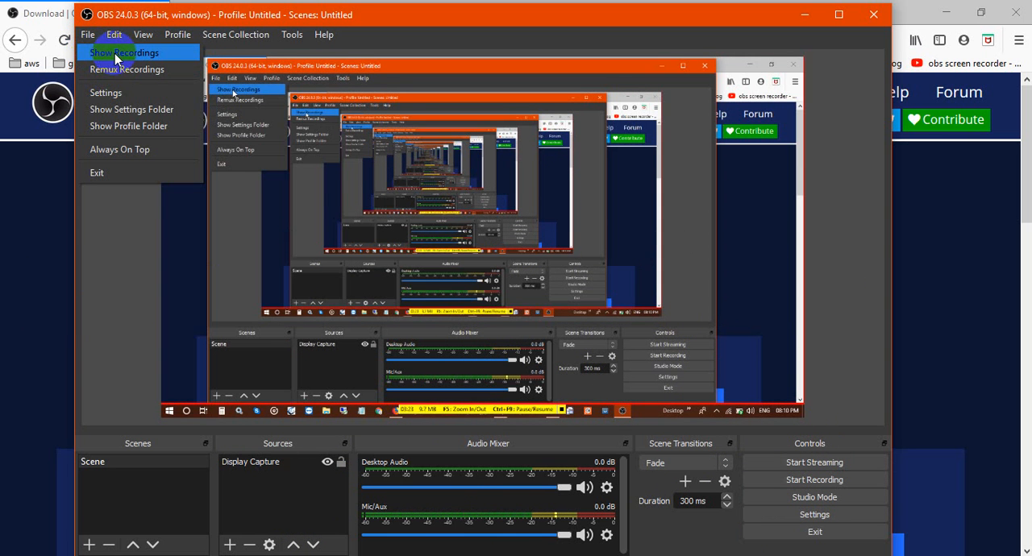
pyautogui.click(113, 53)
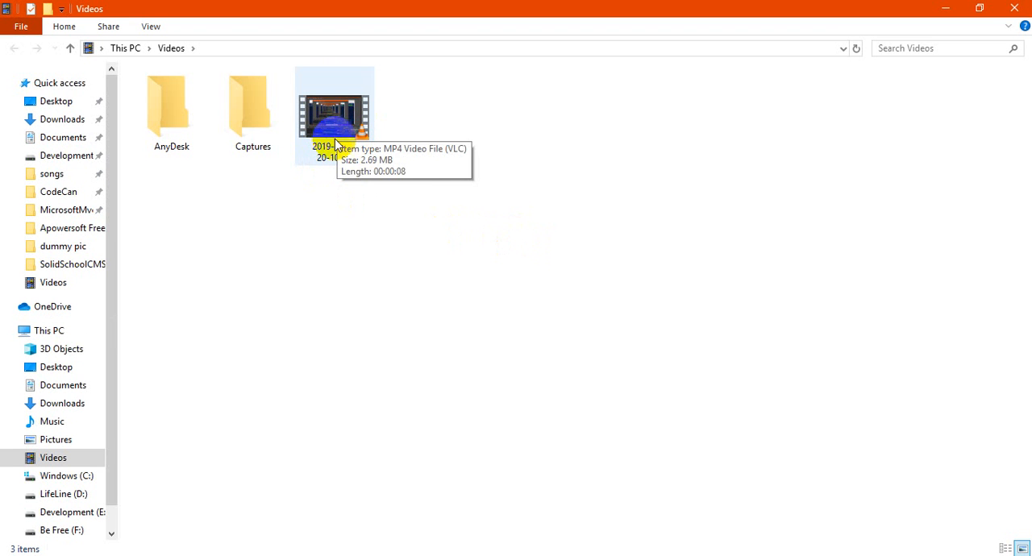
pyautogui.doubleClick(334, 150)
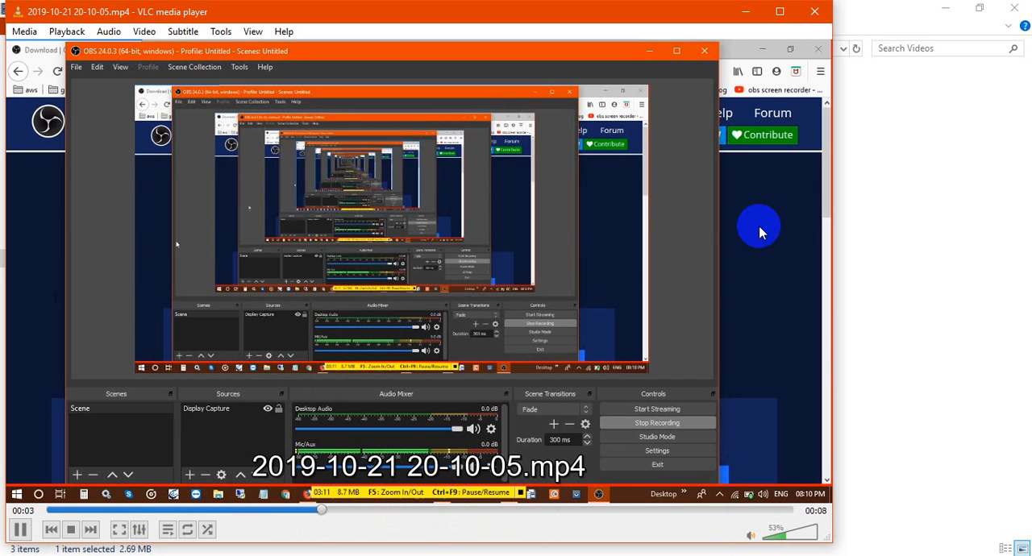
pyautogui.click(813, 14)
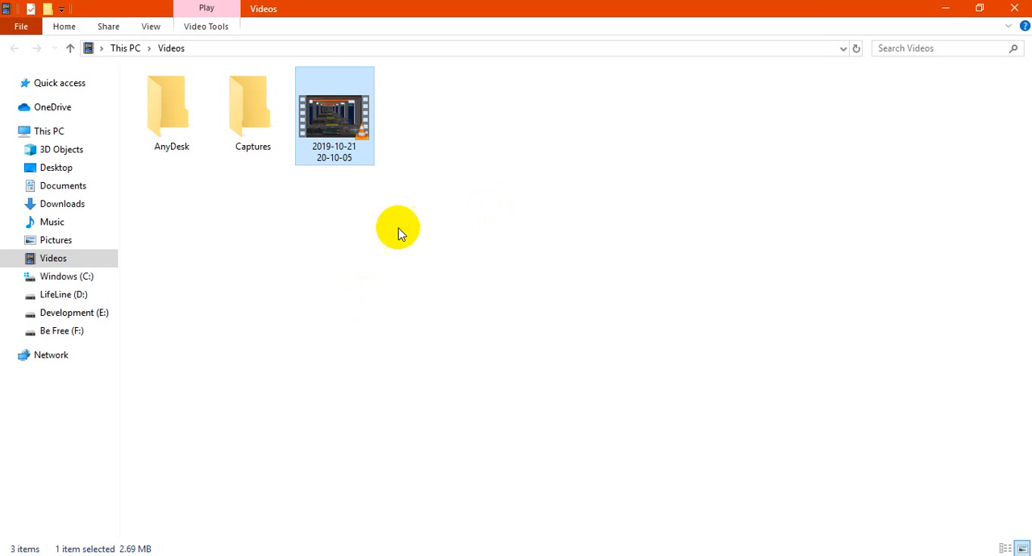
pyautogui.click(946, 17)
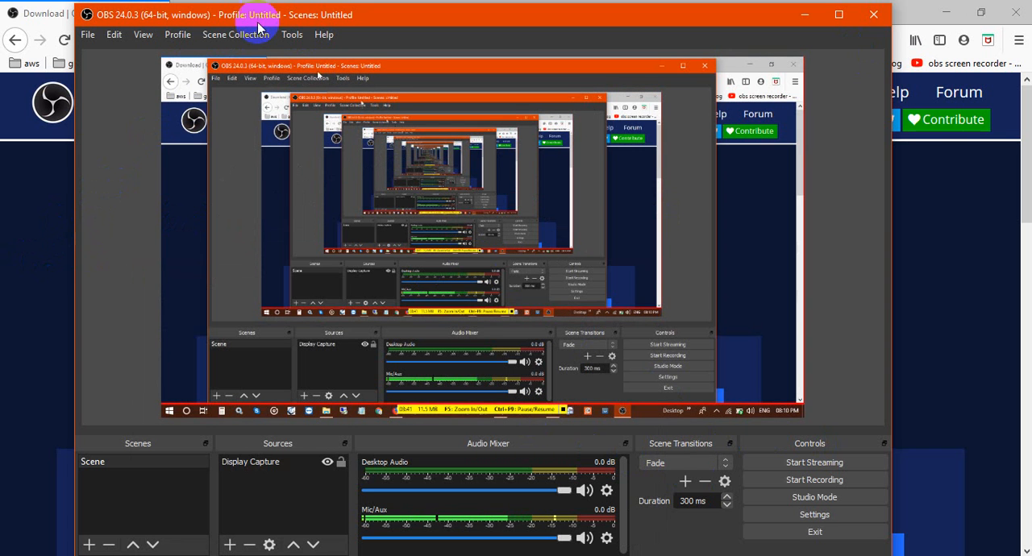
pyautogui.click(176, 35)
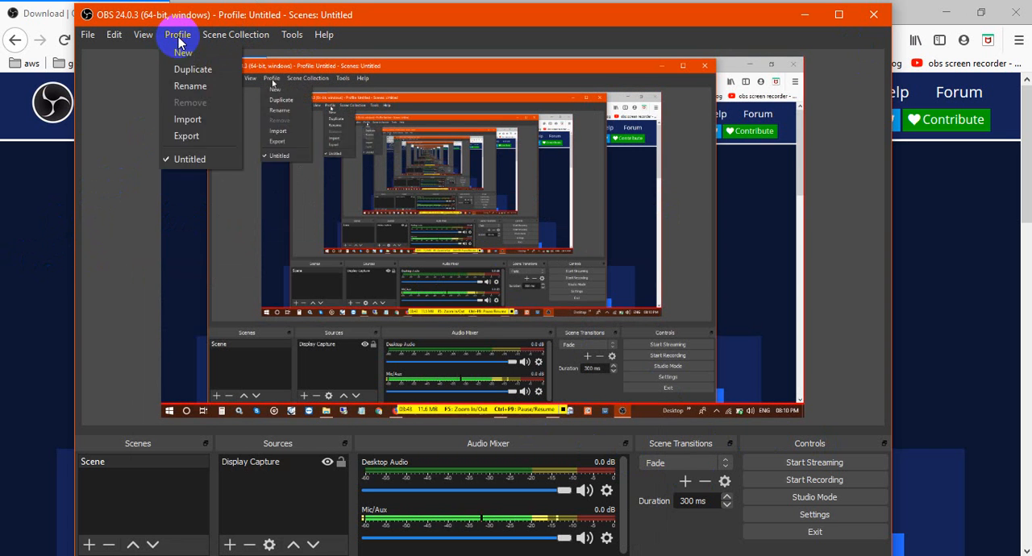
pyautogui.click(388, 18)
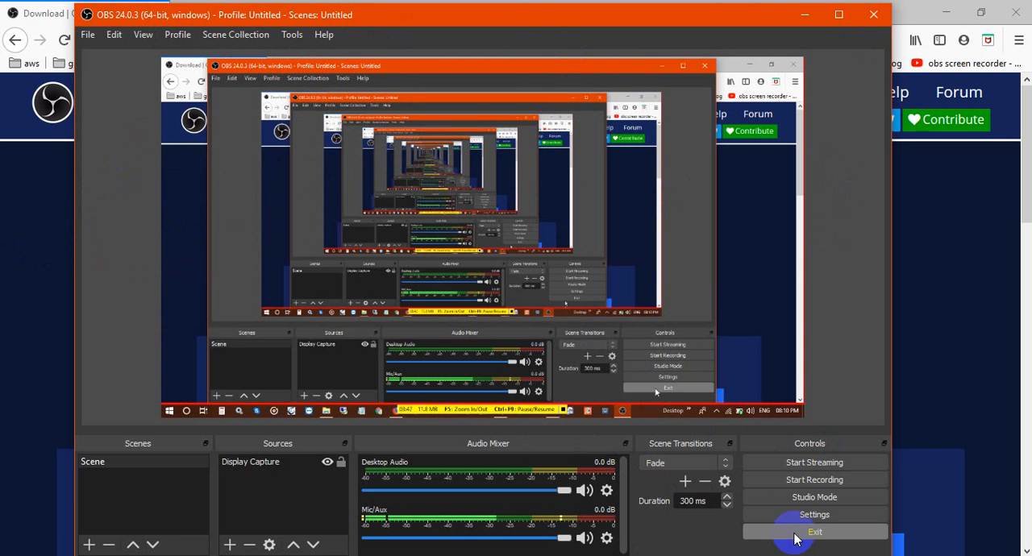